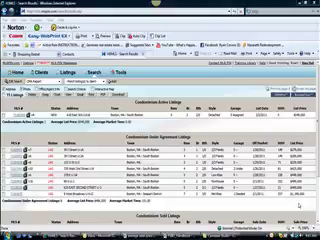
pyautogui.scroll(-3, 298, 205)
pyautogui.scroll(-3, 298, 205)
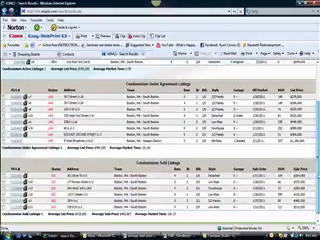
pyautogui.scroll(-2, 298, 205)
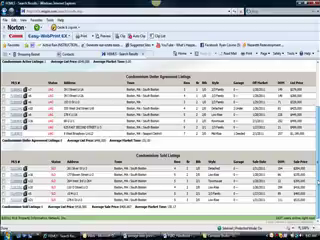
pyautogui.scroll(3, 298, 205)
pyautogui.scroll(3, 298, 205)
pyautogui.scroll(2, 298, 205)
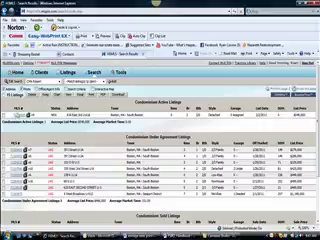
# Open a South Boston condo's detail report, page through its photos, and return to results.
pyautogui.click(28, 115)
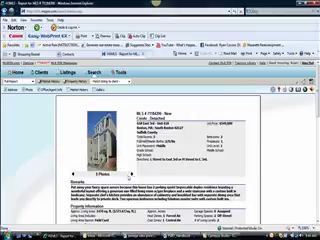
pyautogui.click(131, 175)
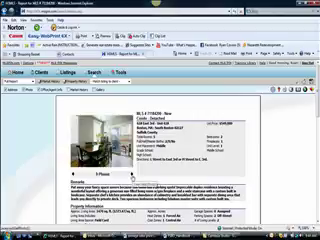
pyautogui.click(131, 175)
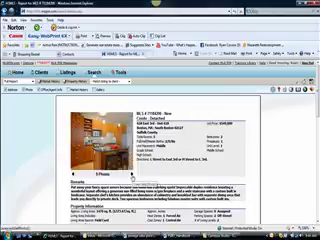
pyautogui.click(131, 175)
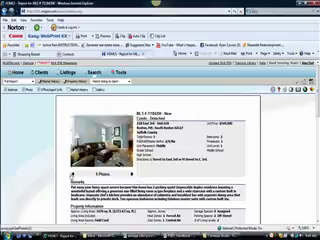
pyautogui.click(74, 174)
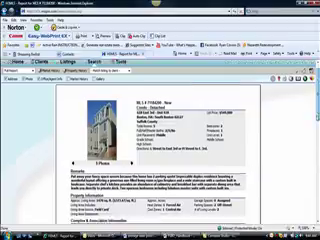
pyautogui.moveTo(314, 92)
pyautogui.mouseDown()
pyautogui.moveTo(312, 178)
pyautogui.moveTo(313, 95)
pyautogui.mouseUp()
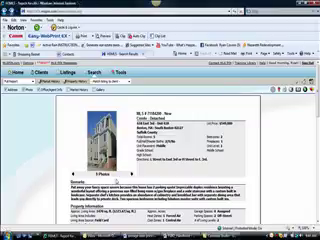
pyautogui.click(8, 34)
# Close the popup over the results and start browsing the under-agreement condo's photos.
pyautogui.click(116, 183)
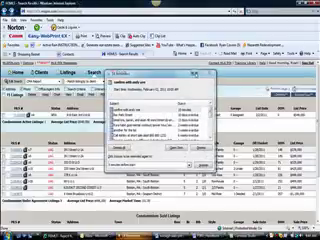
pyautogui.click(196, 80)
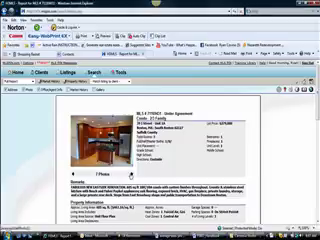
pyautogui.click(132, 174)
pyautogui.click(132, 174)
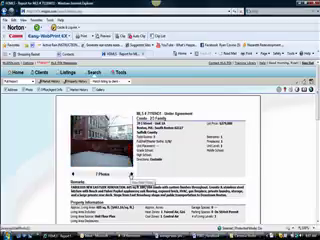
pyautogui.click(73, 175)
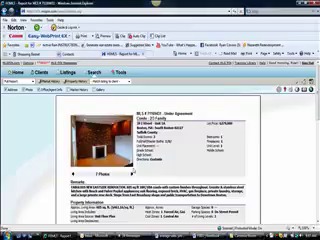
# Page through the rest of the under-agreement listing photos, then go back to results.
pyautogui.click(132, 176)
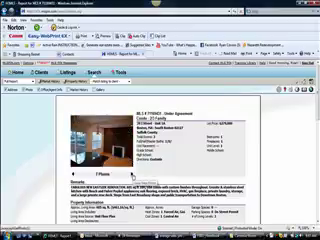
pyautogui.click(132, 176)
pyautogui.click(132, 176)
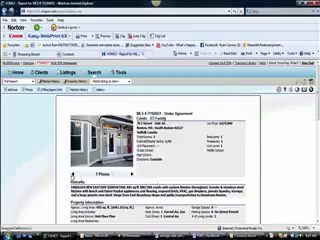
pyautogui.click(74, 176)
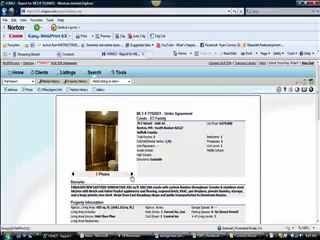
pyautogui.click(131, 176)
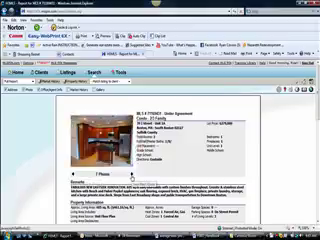
pyautogui.click(131, 176)
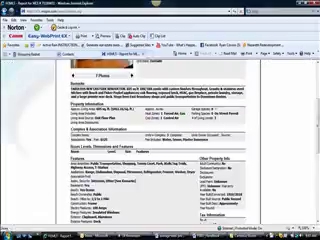
pyautogui.hotkey('alt', 'Left')
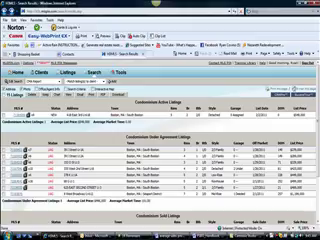
# Reopen the under-agreement listing report and advance through its photos to the house exterior.
pyautogui.hotkey('alt', 'Right')
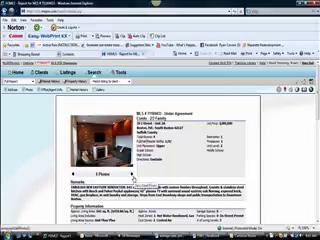
pyautogui.click(133, 175)
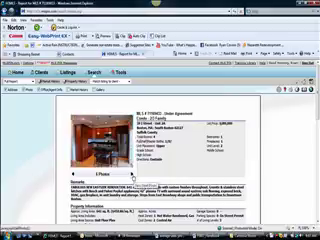
pyautogui.click(133, 175)
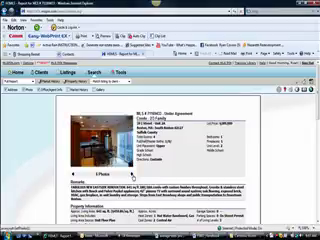
pyautogui.click(133, 175)
pyautogui.click(133, 175)
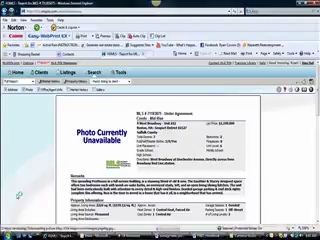
pyautogui.scroll(-3, 160, 150)
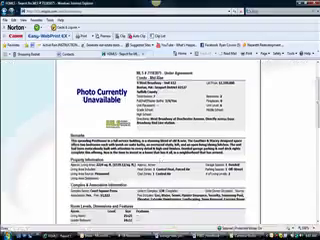
pyautogui.scroll(-3, 160, 150)
pyautogui.scroll(-3, 160, 150)
pyautogui.scroll(-3, 160, 200)
pyautogui.scroll(-2, 160, 200)
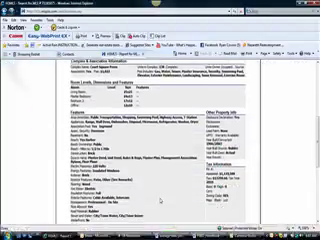
pyautogui.hotkey('alt', 'Left')
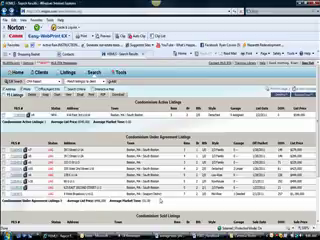
pyautogui.click(12, 190)
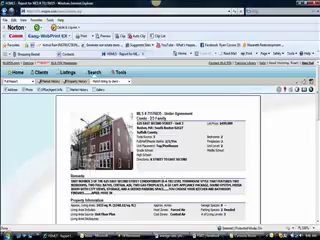
pyautogui.scroll(-3, 160, 140)
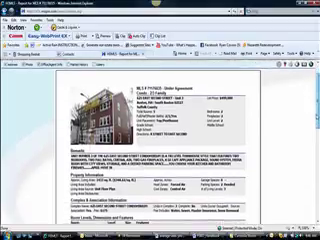
pyautogui.scroll(-3, 160, 140)
pyautogui.scroll(-3, 160, 140)
pyautogui.scroll(-4, 160, 140)
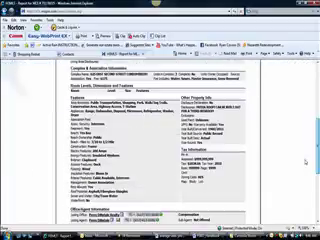
pyautogui.scroll(1, 160, 140)
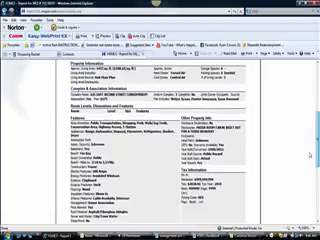
pyautogui.scroll(2, 160, 140)
pyautogui.scroll(1, 160, 140)
pyautogui.scroll(1, 160, 140)
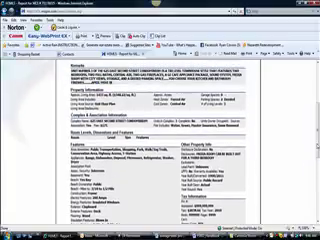
pyautogui.scroll(-2, 160, 140)
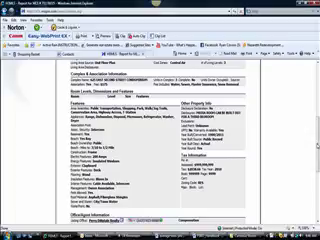
pyautogui.scroll(2, 160, 140)
pyautogui.scroll(3, 160, 140)
pyautogui.scroll(1, 160, 140)
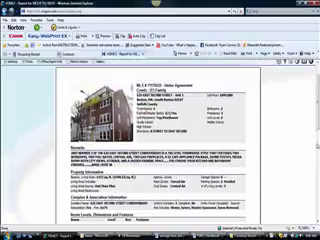
pyautogui.press('Escape')
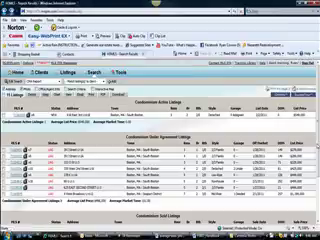
pyautogui.scroll(-2, 160, 140)
pyautogui.scroll(-2, 160, 140)
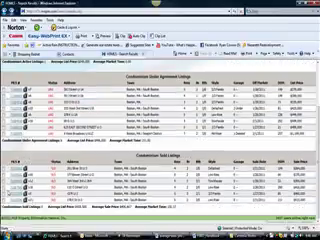
# Bring the South Boston condo search results window to the front.
pyautogui.click(38, 42)
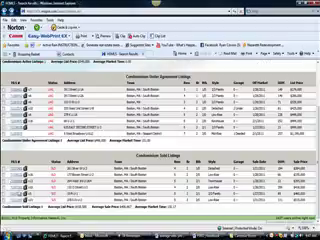
# Open the sold condo report, cycle from dining room through exterior photos, and go back.
pyautogui.click(25, 13)
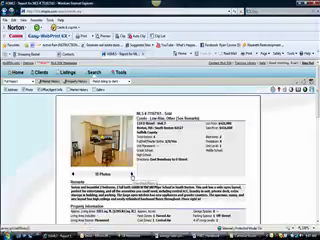
pyautogui.click(131, 174)
pyautogui.click(131, 174)
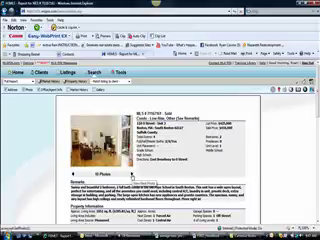
pyautogui.click(131, 174)
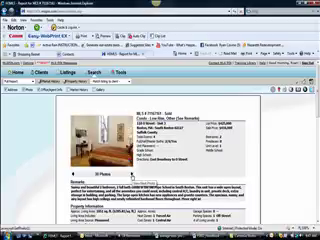
pyautogui.click(131, 174)
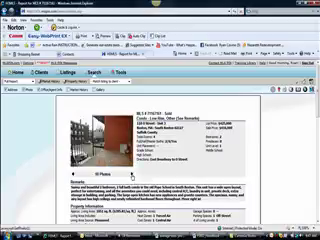
pyautogui.click(131, 174)
pyautogui.click(131, 174)
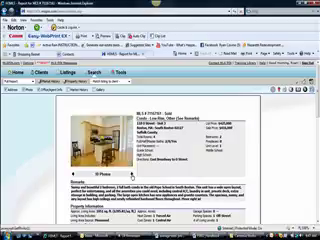
pyautogui.scroll(-3, 131, 174)
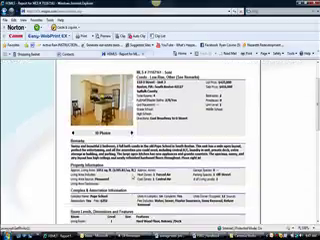
pyautogui.hotkey('alt', 'Left')
pyautogui.scroll(-3, 160, 130)
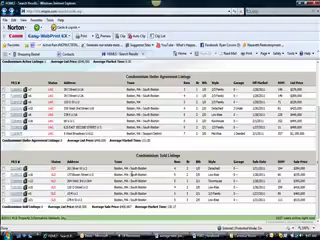
pyautogui.scroll(3, 160, 130)
pyautogui.scroll(2, 160, 130)
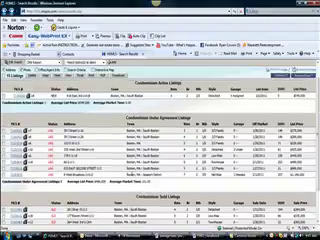
# Reopen the search criteria form and rerun the South Boston condo search.
pyautogui.click(14, 58)
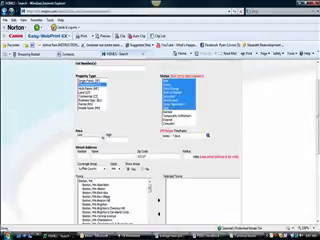
pyautogui.scroll(-5, 160, 140)
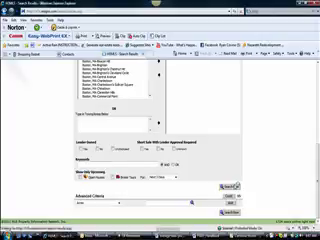
pyautogui.click(230, 186)
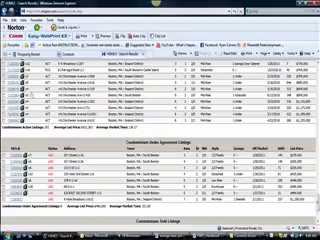
pyautogui.scroll(-3, 160, 130)
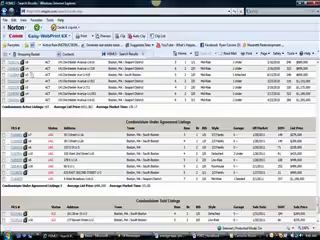
pyautogui.scroll(-3, 160, 140)
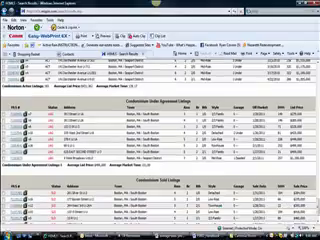
pyautogui.scroll(-2, 160, 140)
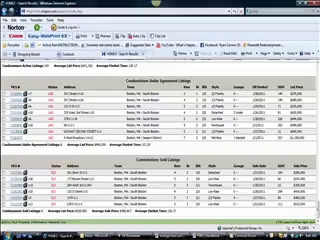
pyautogui.scroll(1, 160, 130)
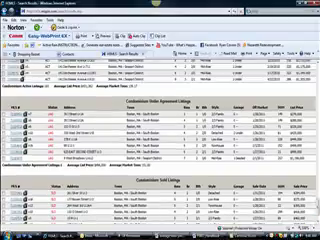
pyautogui.scroll(-1, 160, 130)
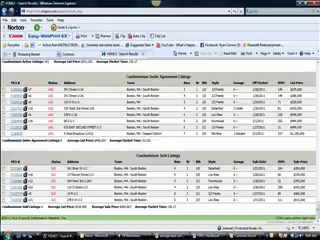
# Go back from the refreshed condo results to the criteria form.
pyautogui.hotkey('alt', 'Left')
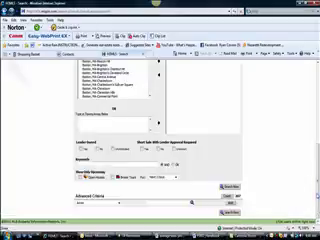
pyautogui.scroll(5, 316, 178)
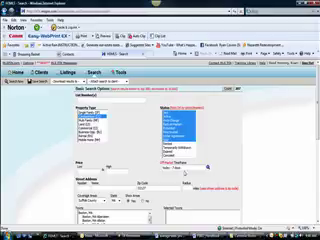
# Search Sold-only condos with off-market dates 1/1/2011–1/31/2011.
pyautogui.click(185, 167)
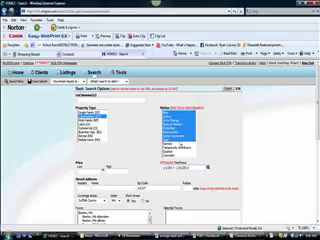
pyautogui.click(172, 134)
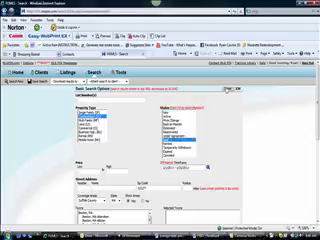
pyautogui.scroll(-5, 229, 89)
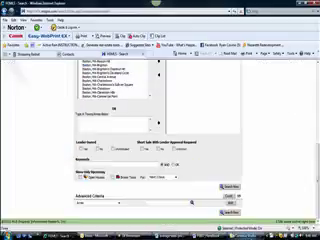
pyautogui.click(191, 202)
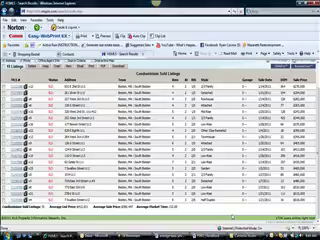
# Switch to the Search tab to show the basic criteria form.
pyautogui.click(13, 58)
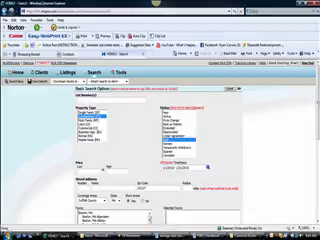
pyautogui.scroll(-5, 230, 90)
# Rerun the sold-condo search with the updated off-market dates.
pyautogui.click(230, 188)
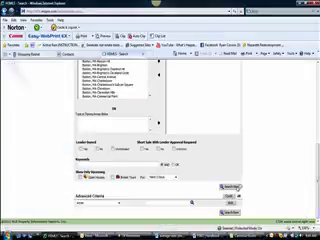
pyautogui.scroll(-5, 160, 140)
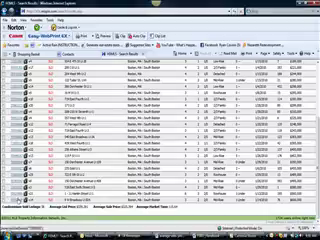
# Open one sold South Boston condo's full report, then return to the search results.
pyautogui.click(18, 61)
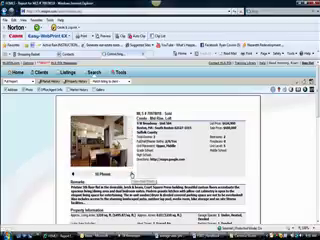
pyautogui.hotkey('alt', 'Left')
pyautogui.hotkey('alt', 'Left')
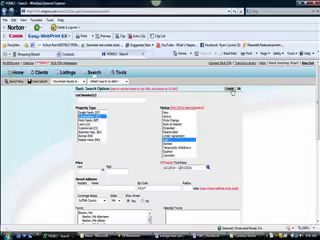
pyautogui.scroll(-8, 160, 140)
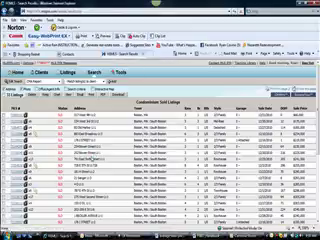
pyautogui.scroll(-2, 160, 130)
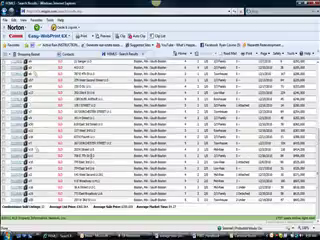